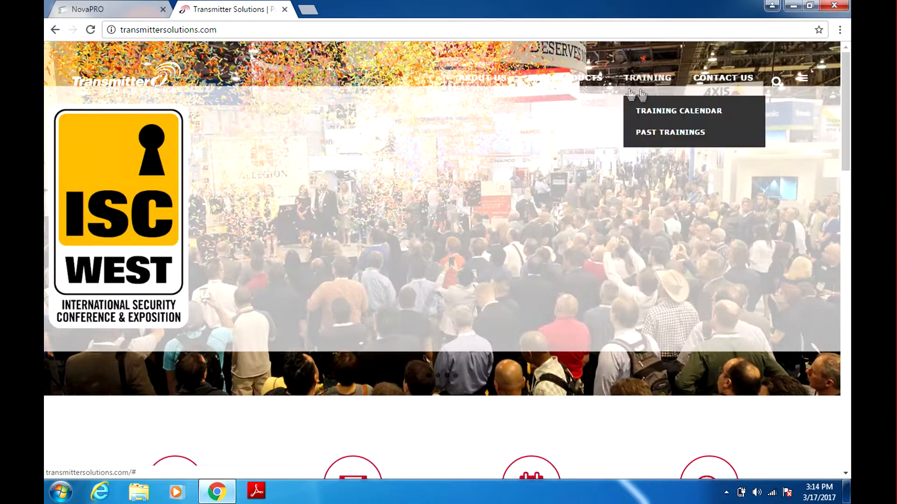
Open the Prima Access Control page from the OUR PRODUCTS menu on the Transmitter Solutions site
mouse_move(565, 78)
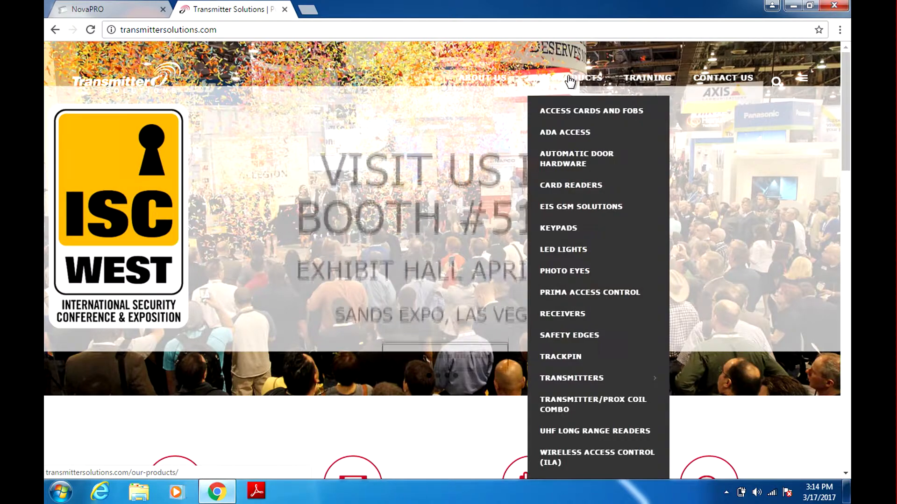
click(568, 294)
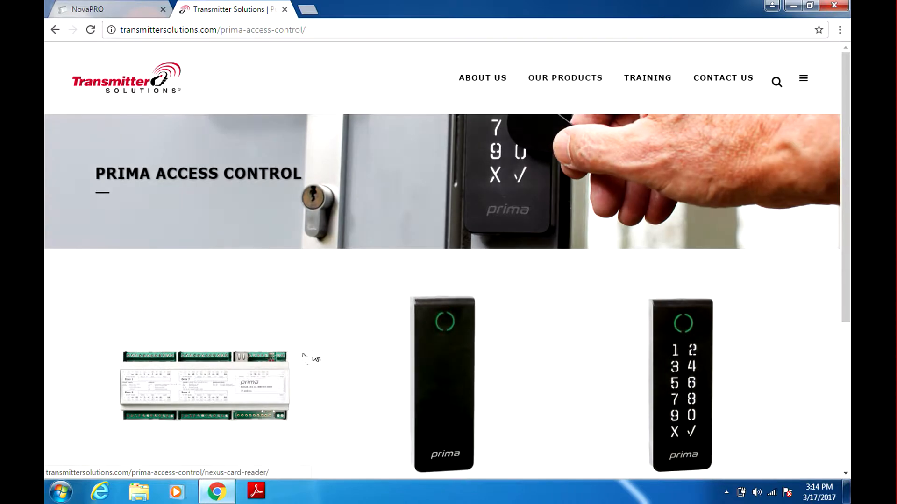
From the Prima Controller page's Downloads, download the PRIMA USER IMPORT spreadsheet and open its options
click(191, 396)
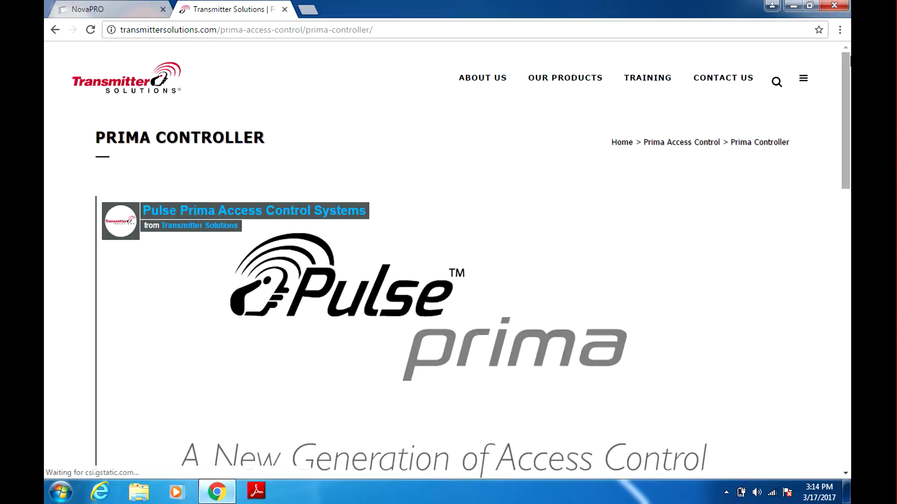
scroll(836, 173, down, 7)
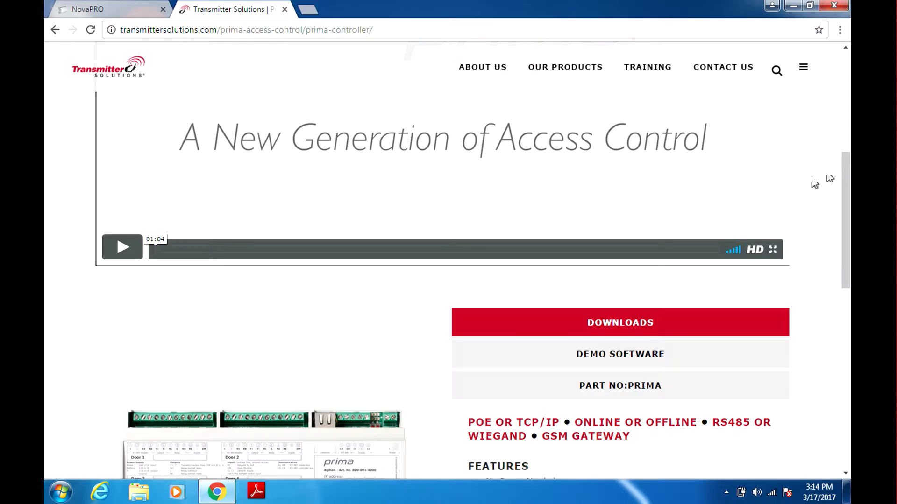
click(613, 329)
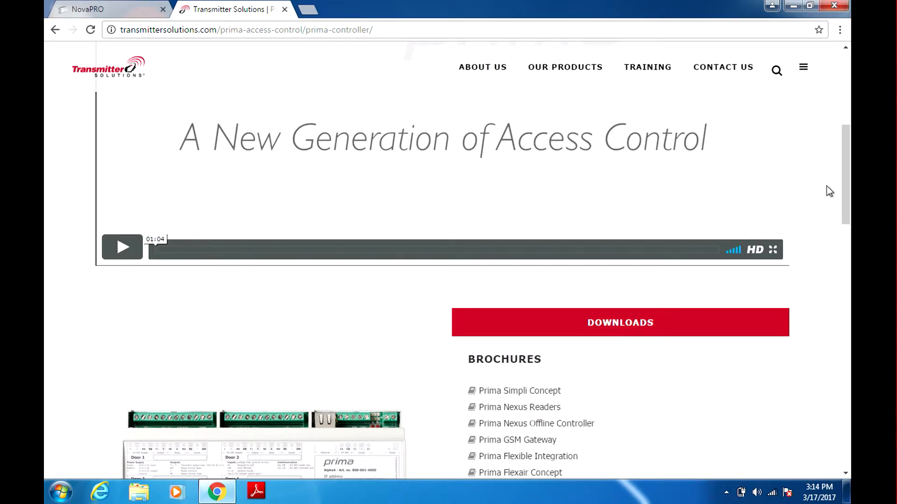
drag(845, 190, 830, 273)
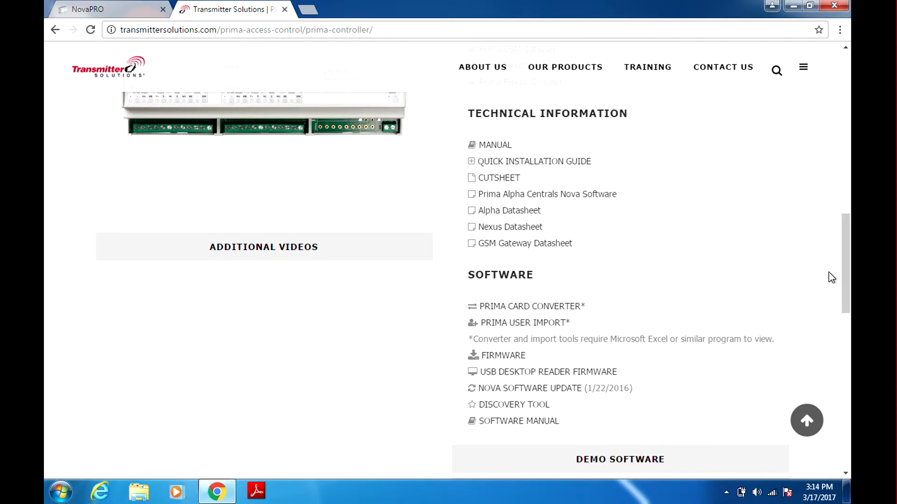
click(543, 328)
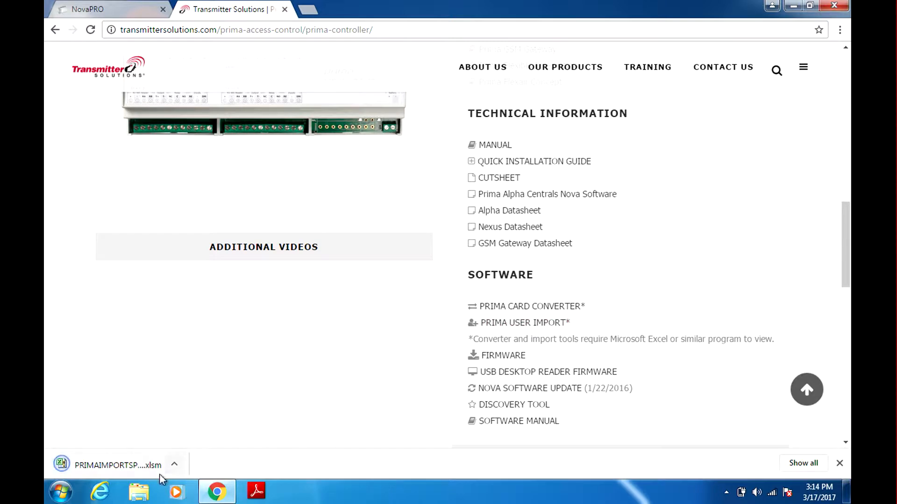
click(176, 463)
Open PRIMAIMPORTSPREADSHEET-v2.6(2).xlsm, dismiss the add-in notice, and enable editing and macro content
click(202, 385)
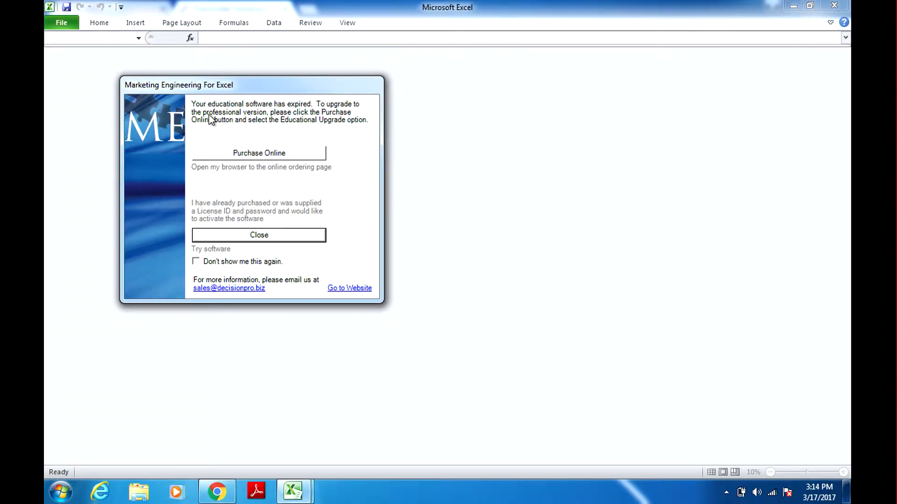
click(258, 236)
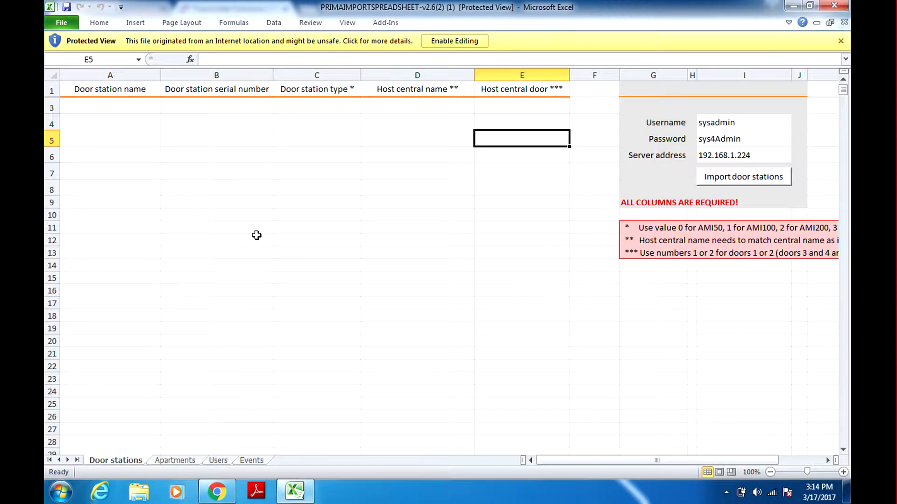
click(464, 42)
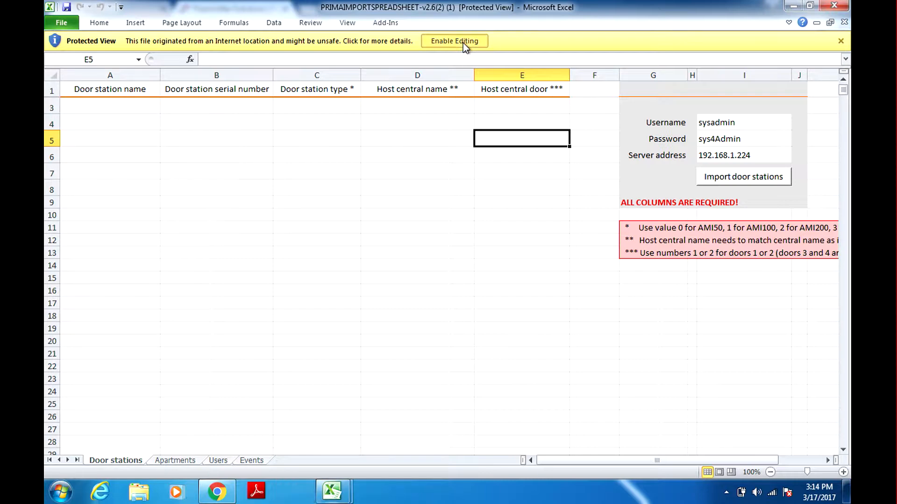
click(266, 40)
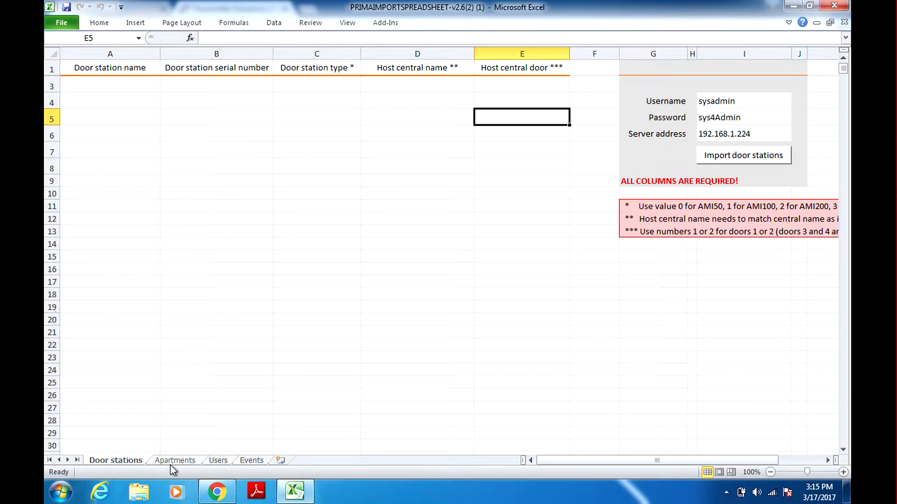
On the Users sheet, set server address cell O6 to 192.168.0.244
click(226, 462)
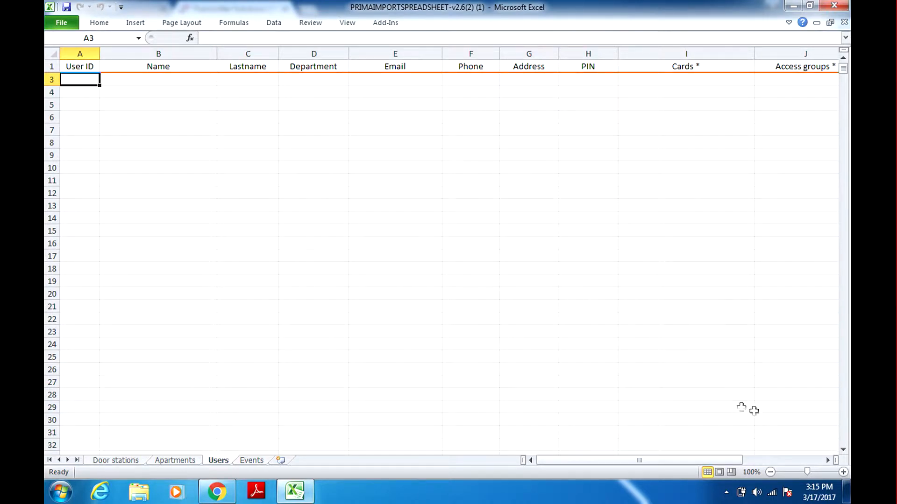
click(829, 461)
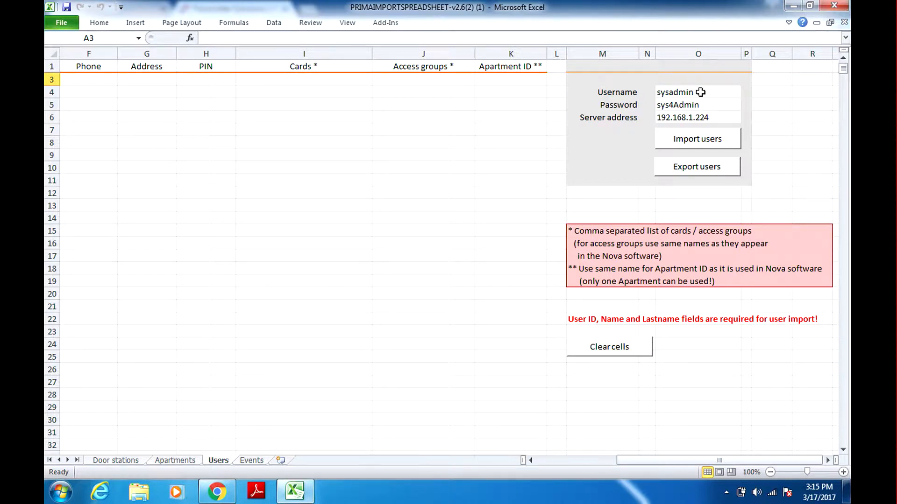
click(696, 117)
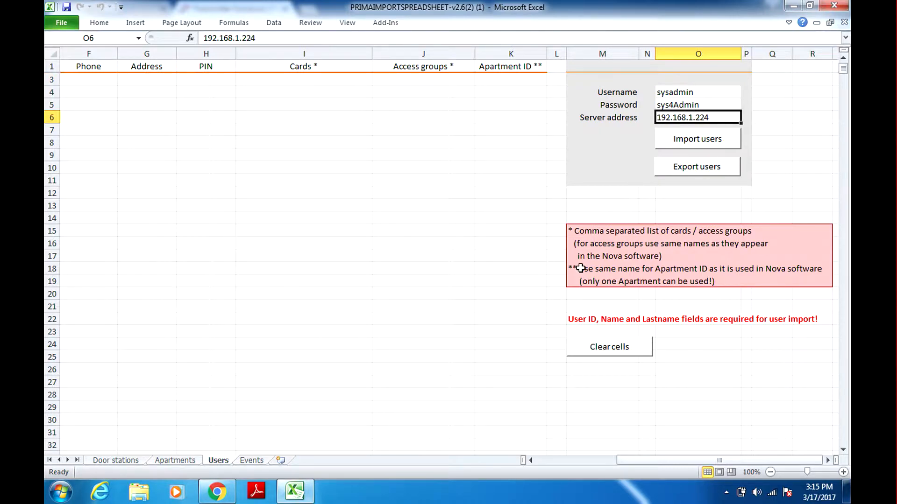
text(19)
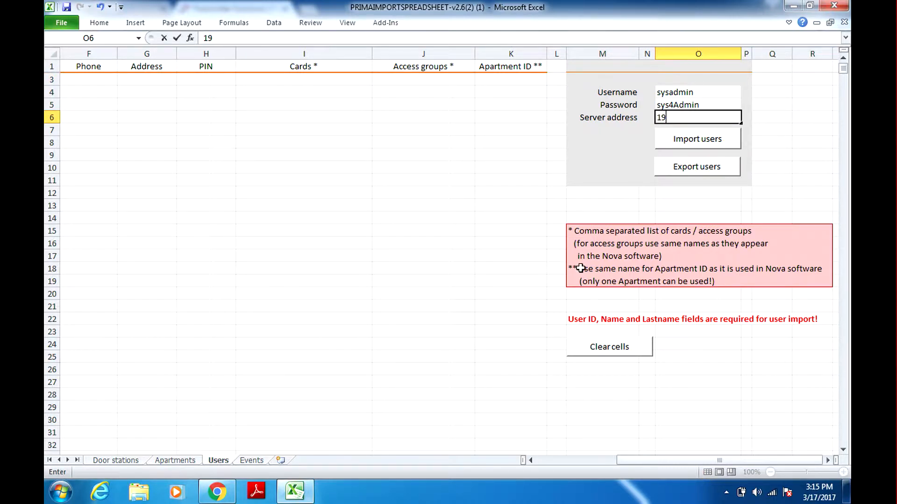
text(2.168.0.244)
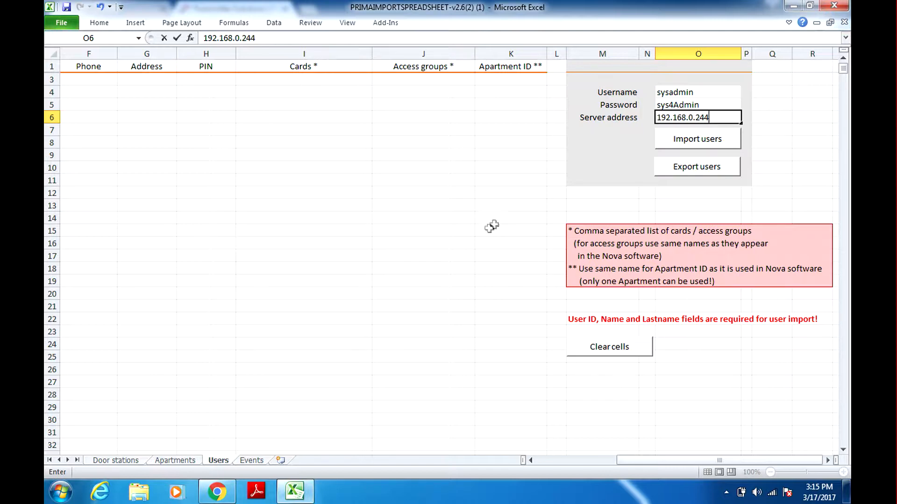
click(712, 135)
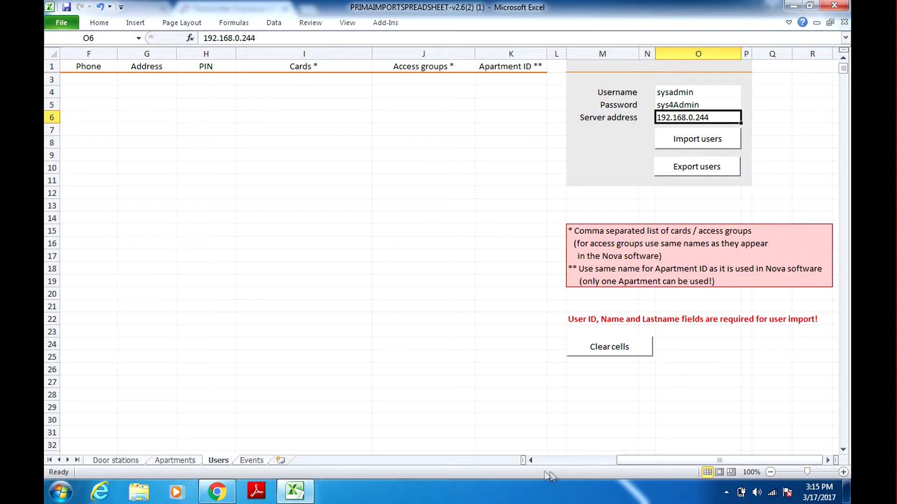
Enter User ID 1 in A3 and fill it down to A20
click(530, 460)
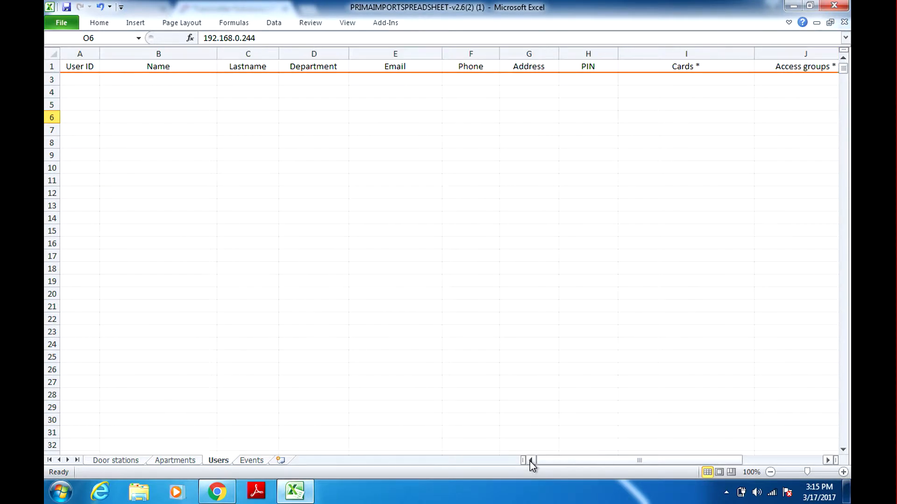
click(80, 80)
text(1)
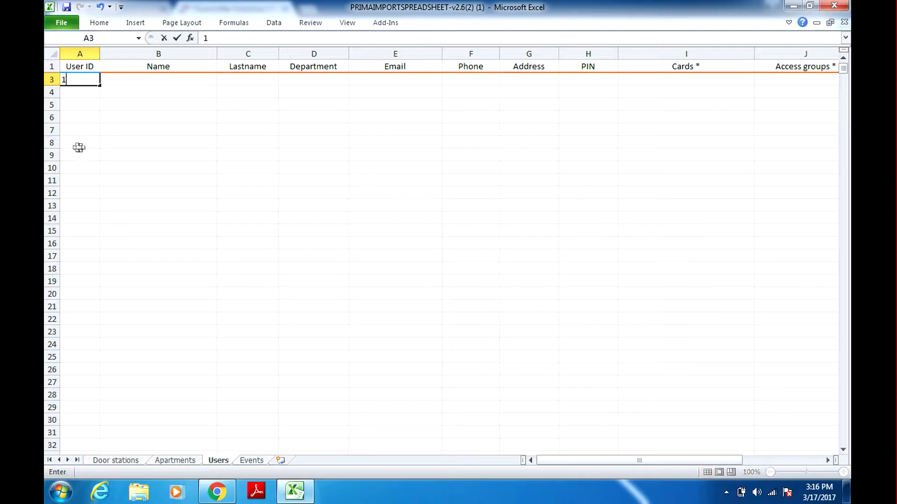
click(90, 96)
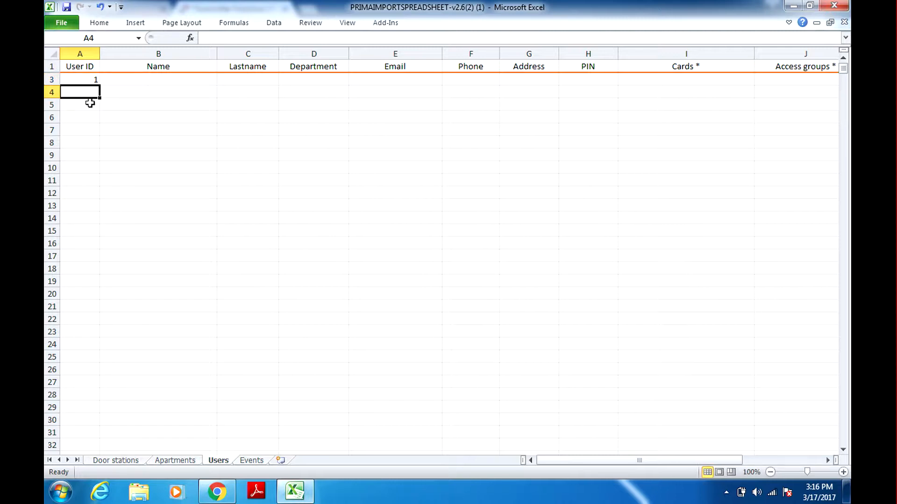
key(Up)
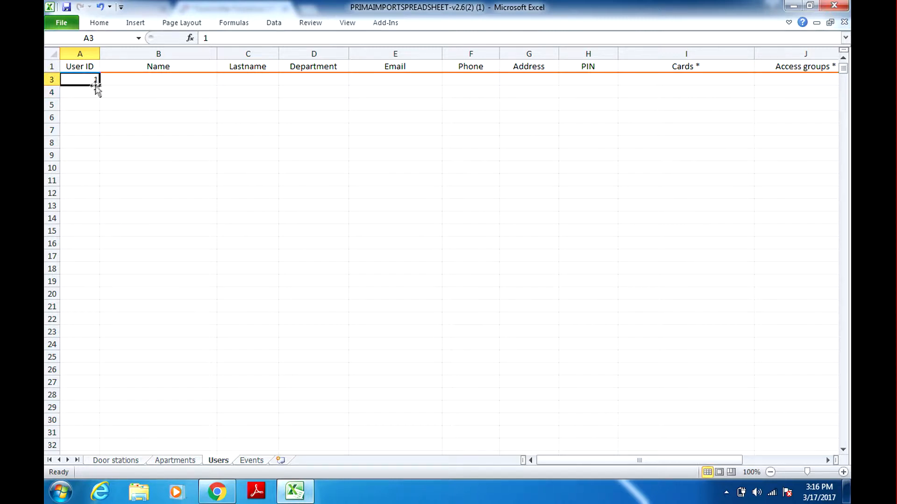
drag(98, 87, 71, 294)
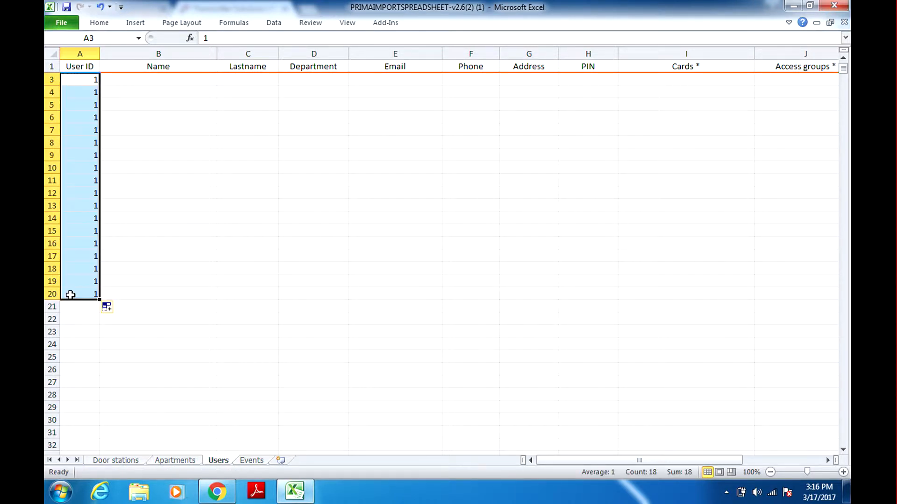
Move from Name cell B3 across row 3 toward the Cards column
click(183, 89)
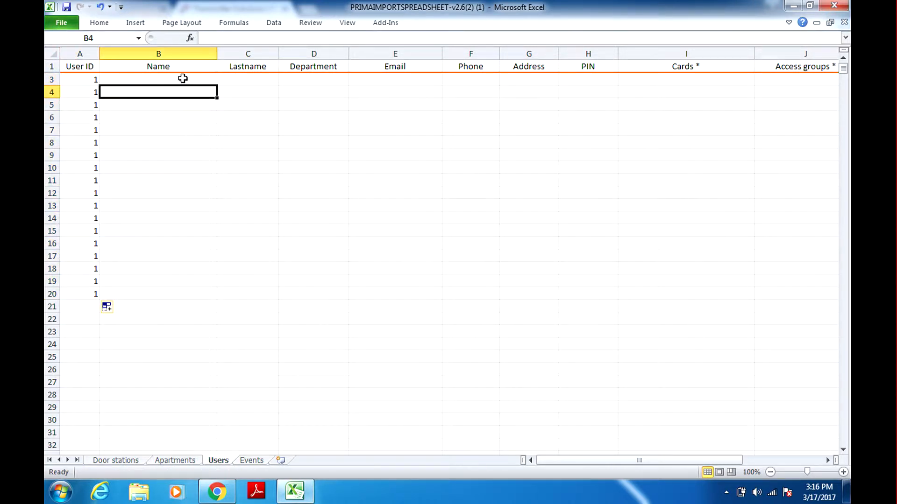
click(182, 79)
key(Tab)
key(Tab)
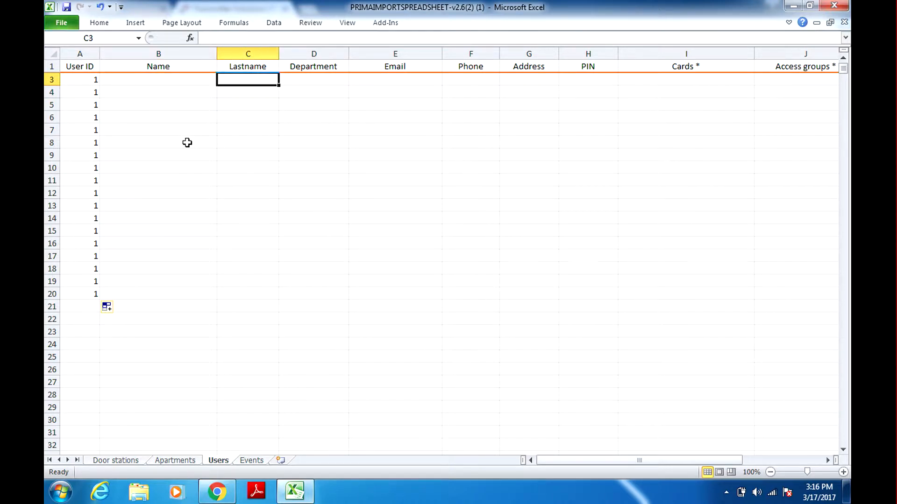
key(Tab)
key(Tab)
key(Tab)
key(Tab)
key(Tab)
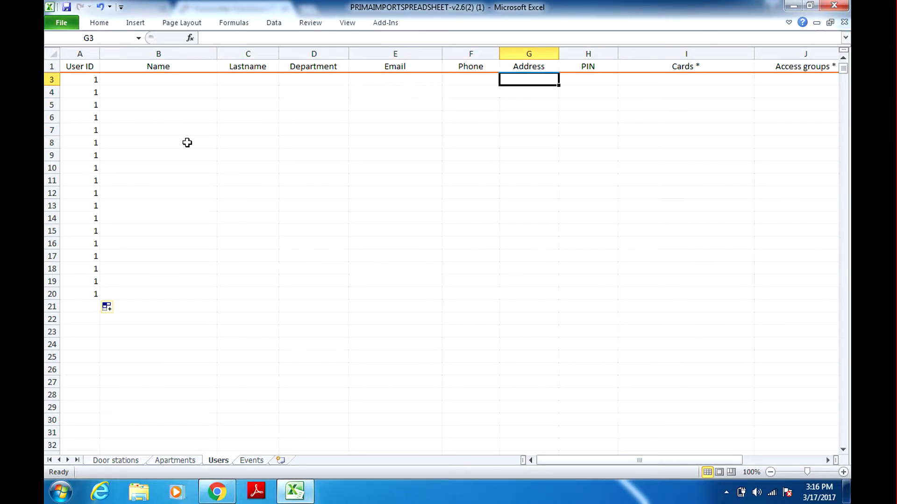
key(Tab)
key(Tab)
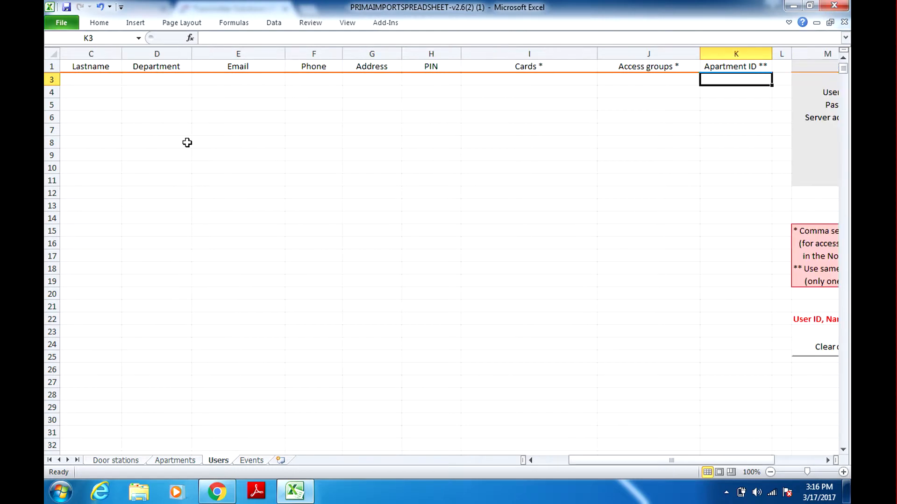
key(shift+Tab)
key(shift+Tab)
key(shift+Tab)
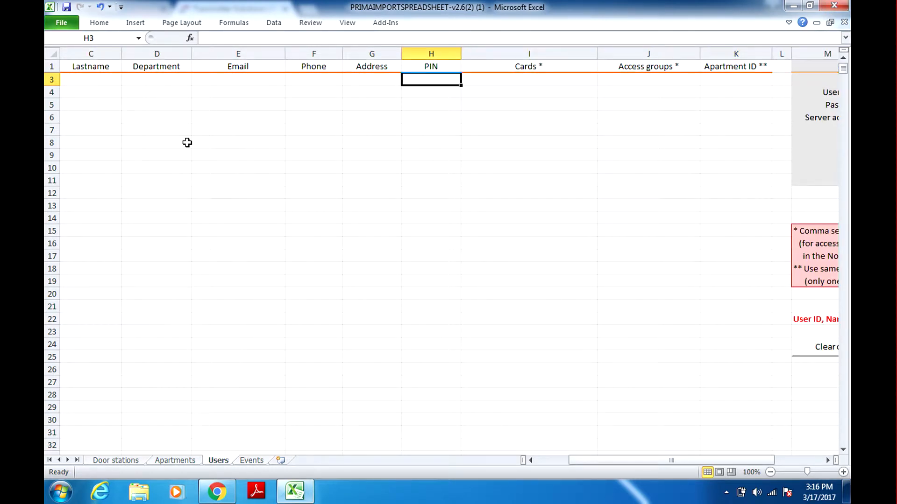
key(Tab)
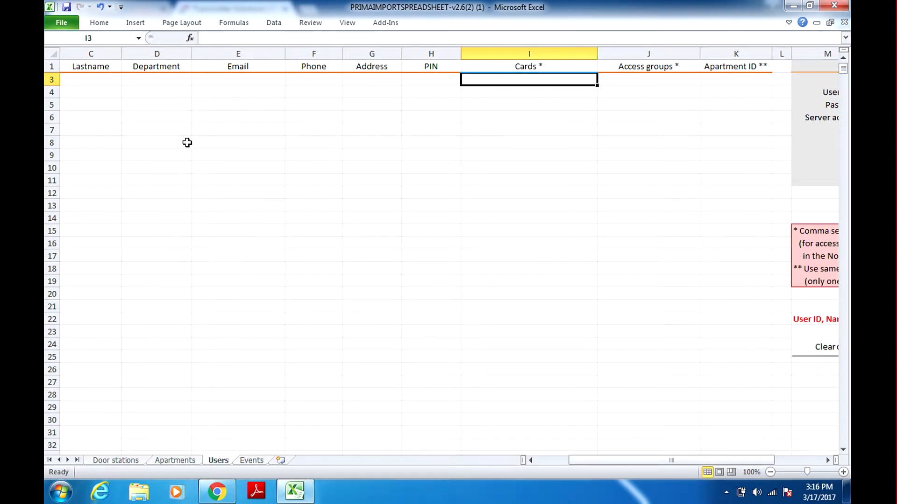
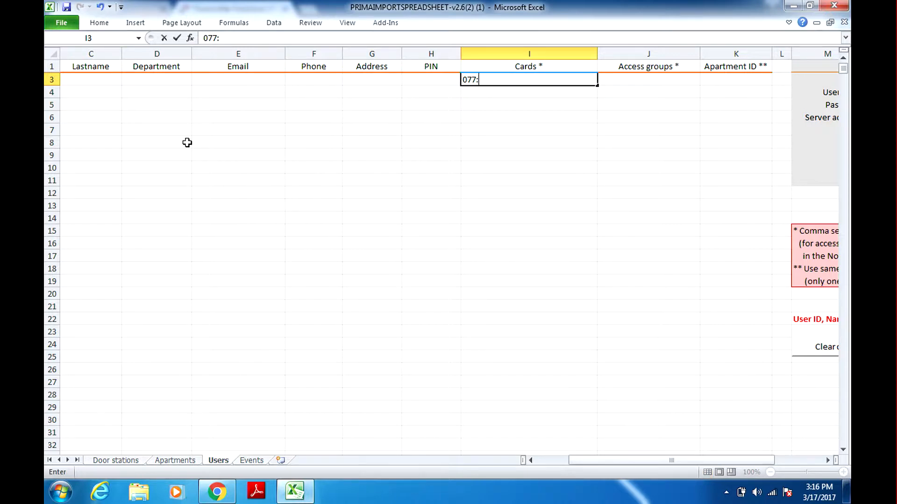
click(547, 91)
click(559, 80)
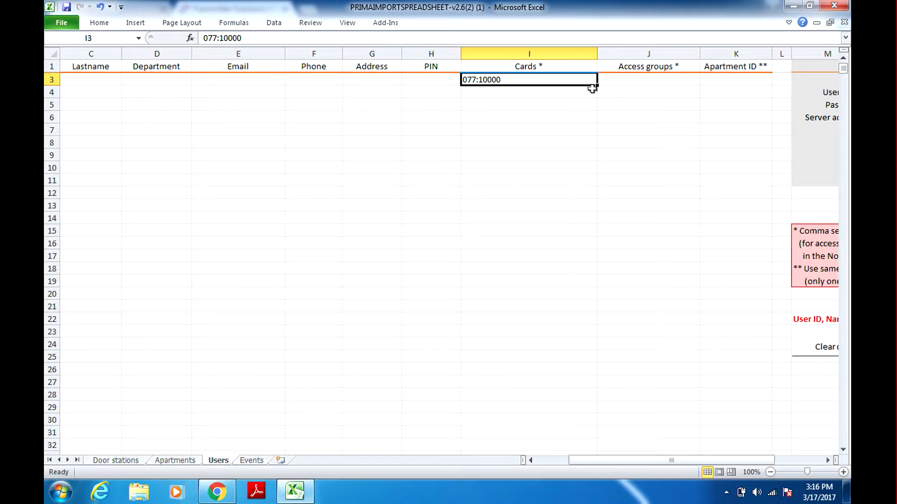
drag(594, 83, 586, 169)
click(566, 79)
drag(598, 84, 569, 301)
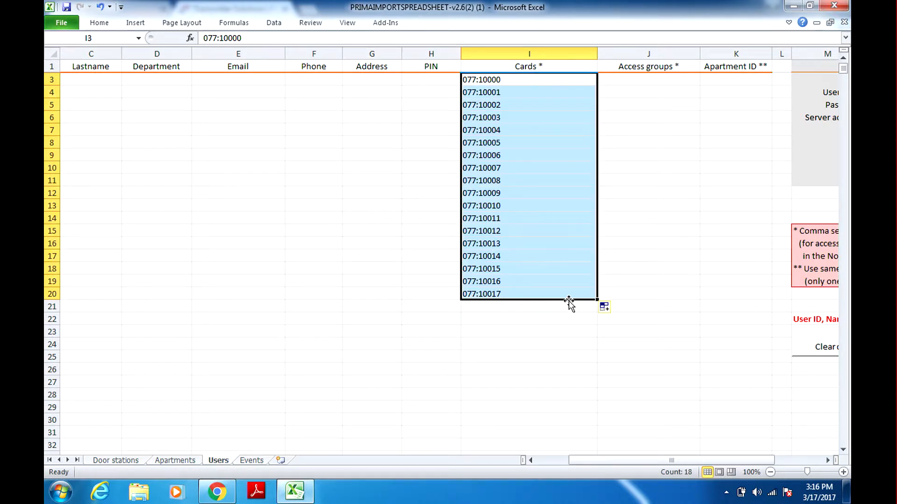
click(540, 296)
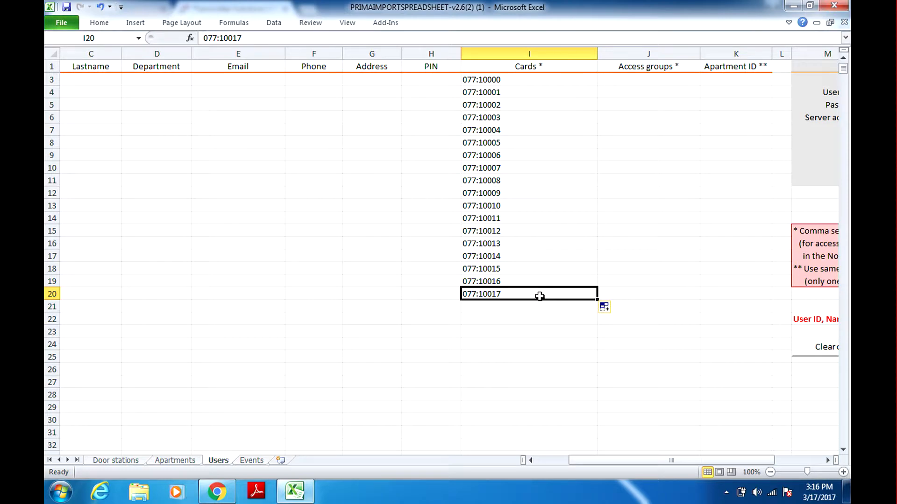
key(Tab)
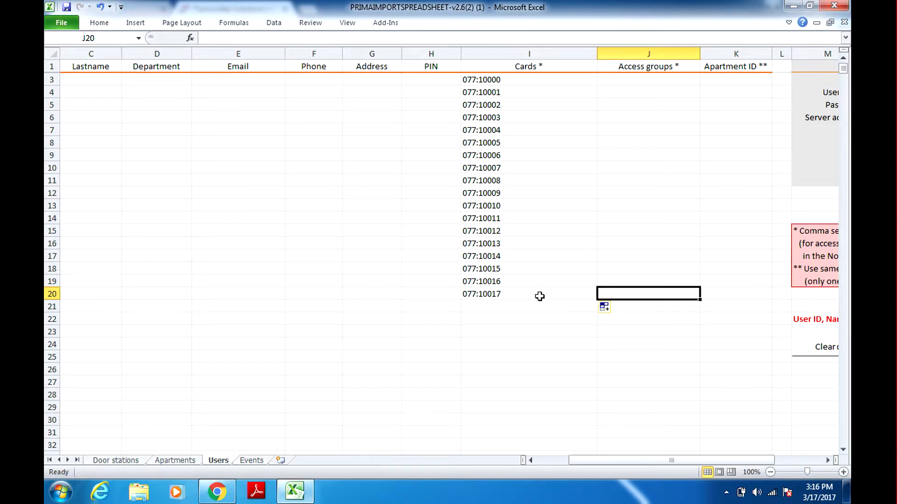
Run Import users to the server, confirming 18 imported with 0 failed
click(827, 461)
click(828, 461)
click(828, 460)
click(828, 460)
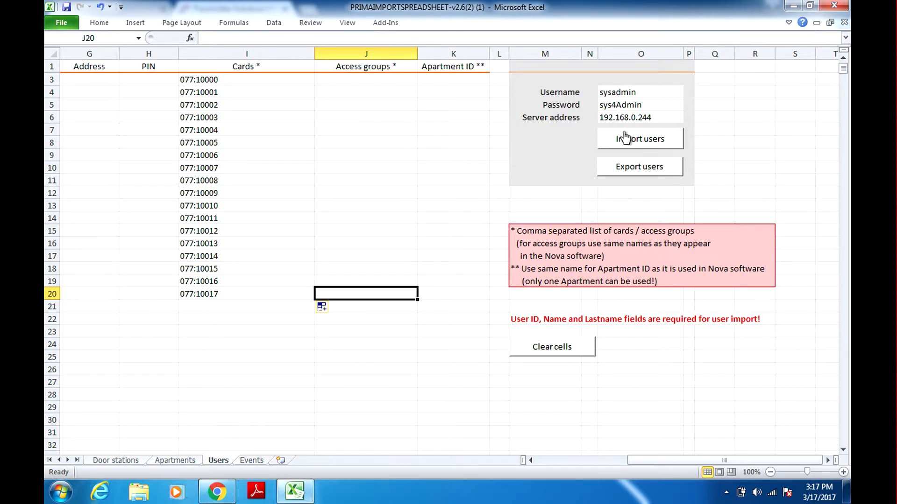
click(626, 145)
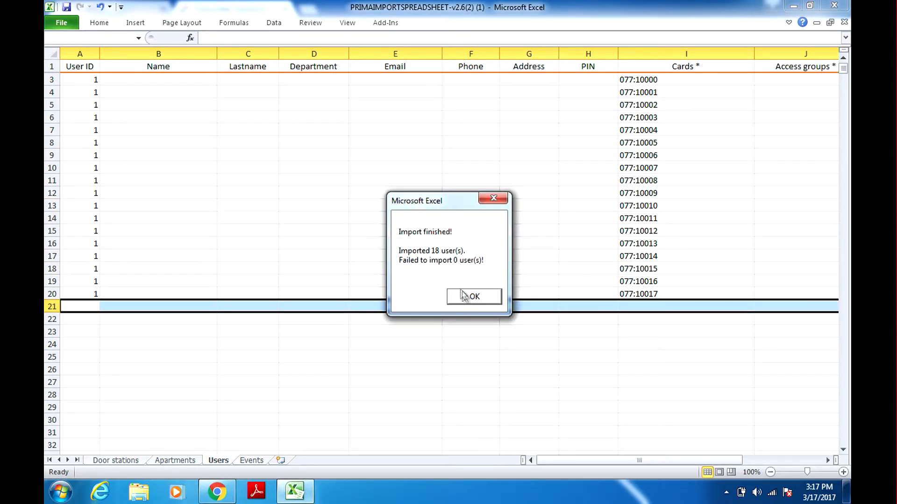
click(474, 301)
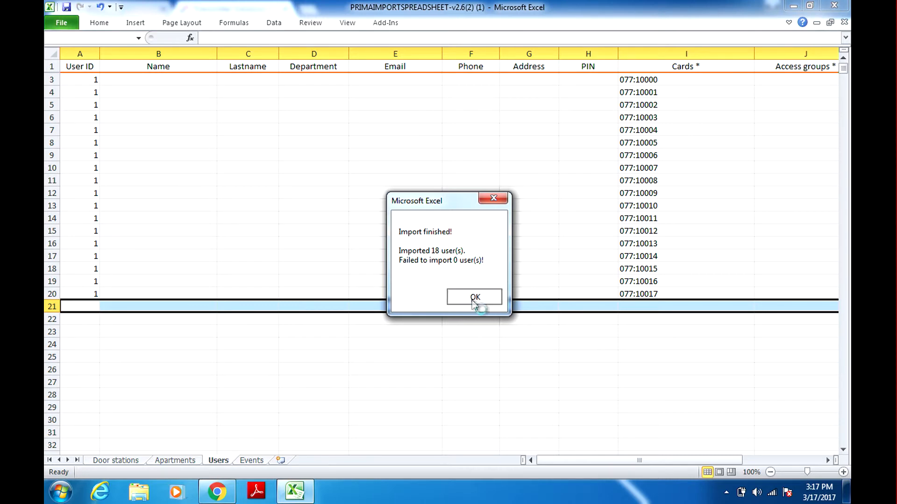
drag(702, 455, 789, 462)
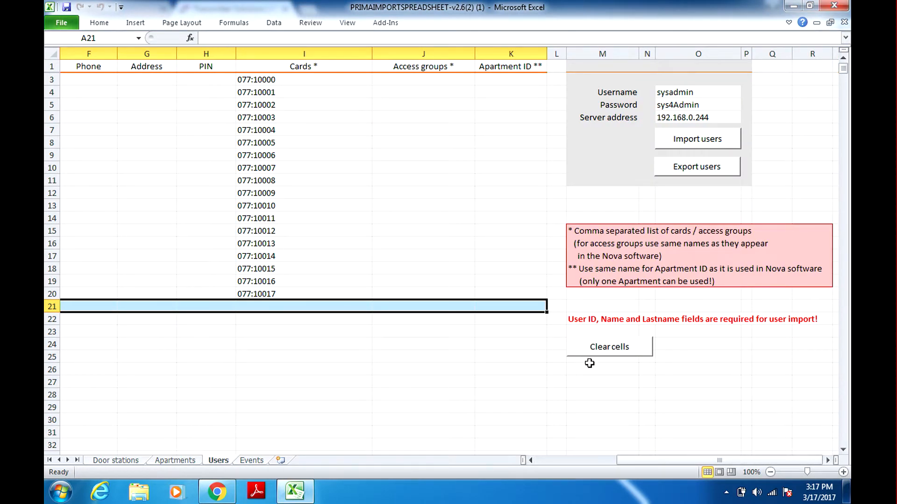
In NovaPRO, log in with the administrator username and password and open the Users list
click(225, 496)
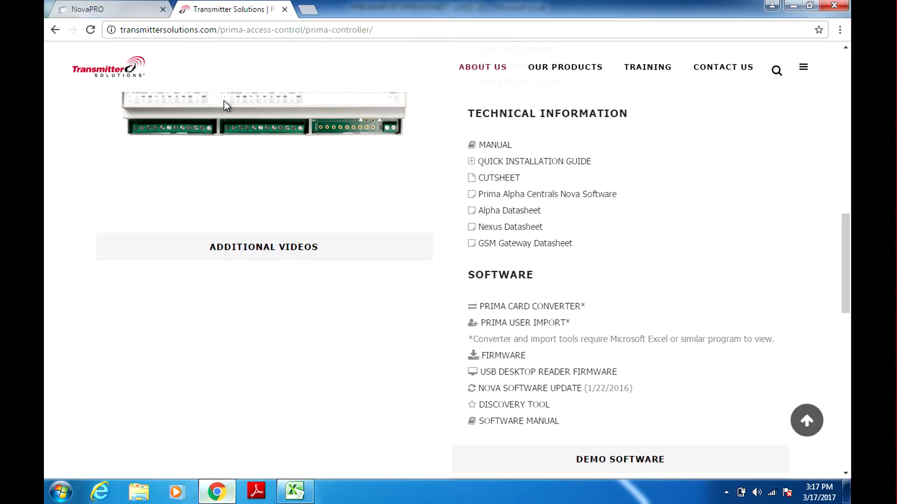
click(96, 9)
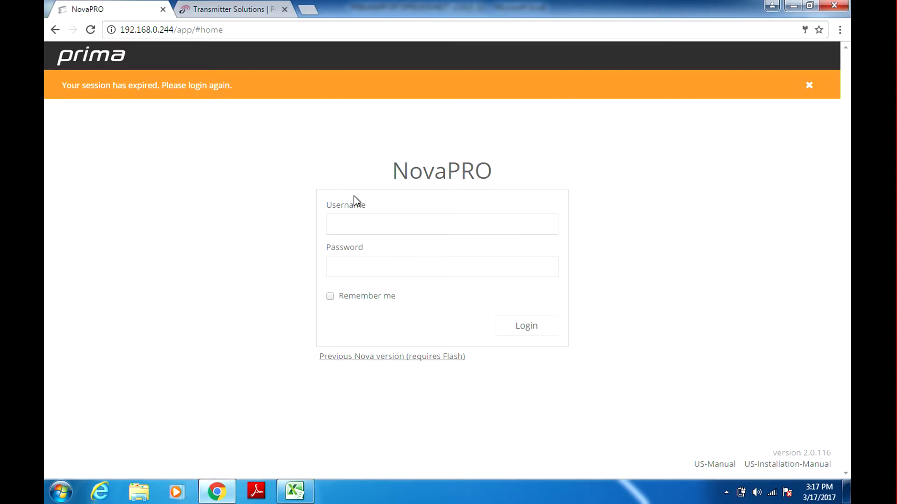
text(sysadmin)
key(Tab)
text(*********)
key(Return)
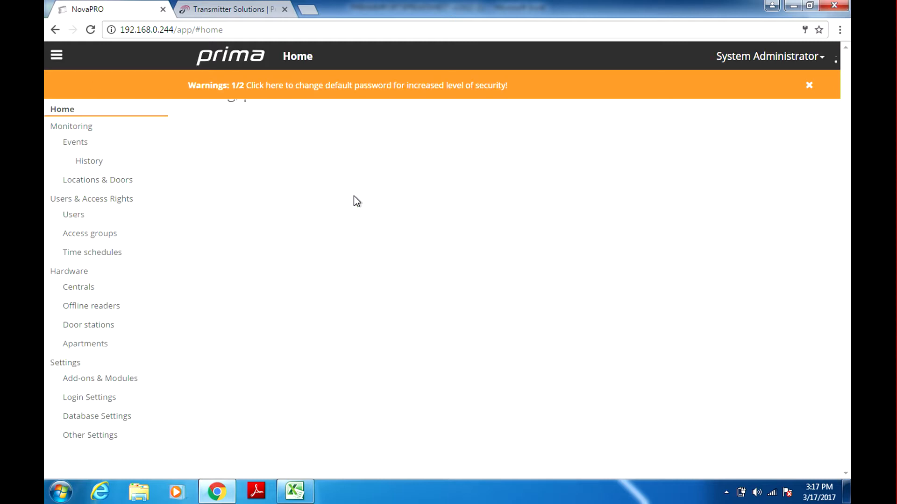
click(78, 220)
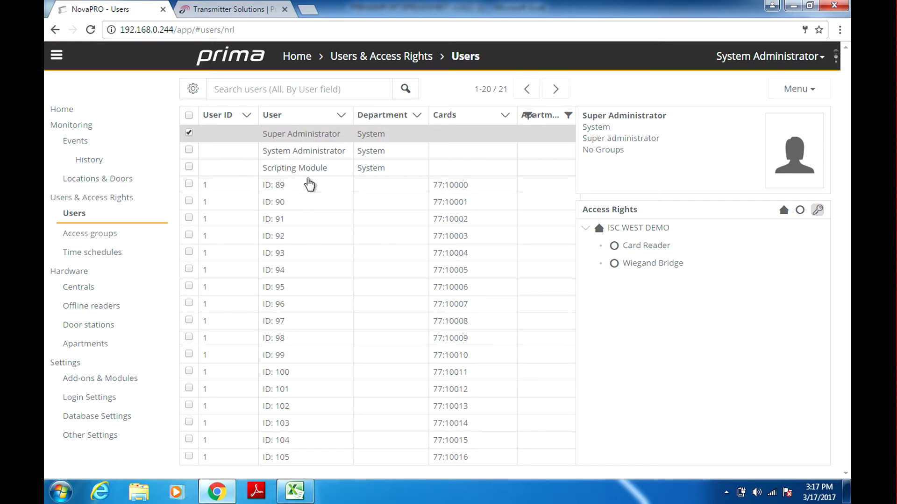
Give user ID 89 the user's name and access group ALL, save, and return to Users
click(309, 184)
double_click(309, 185)
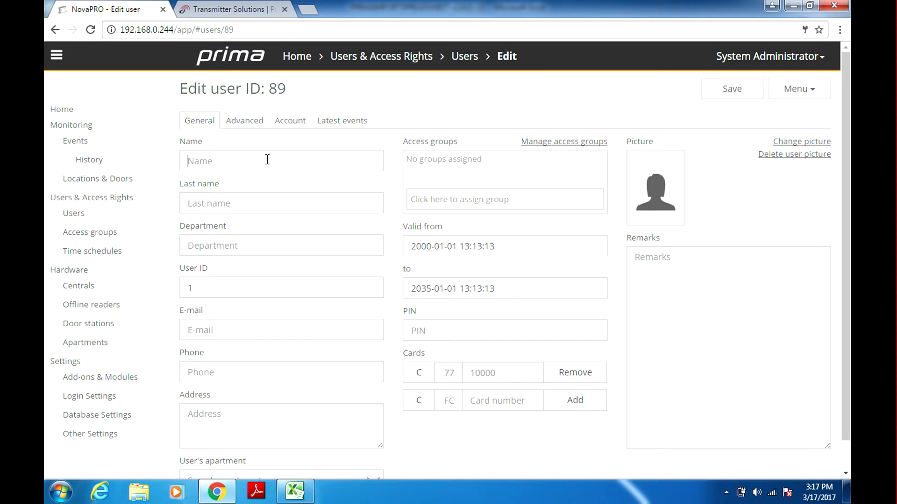
click(267, 159)
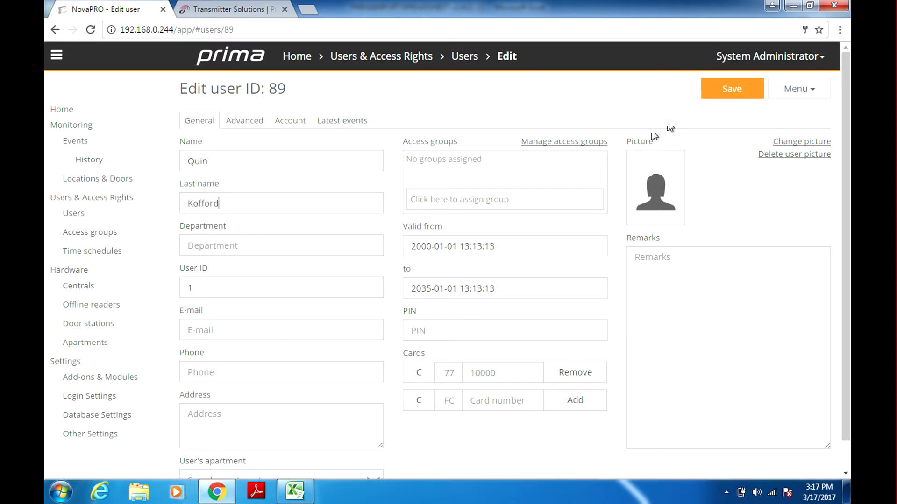
click(486, 205)
text(a)
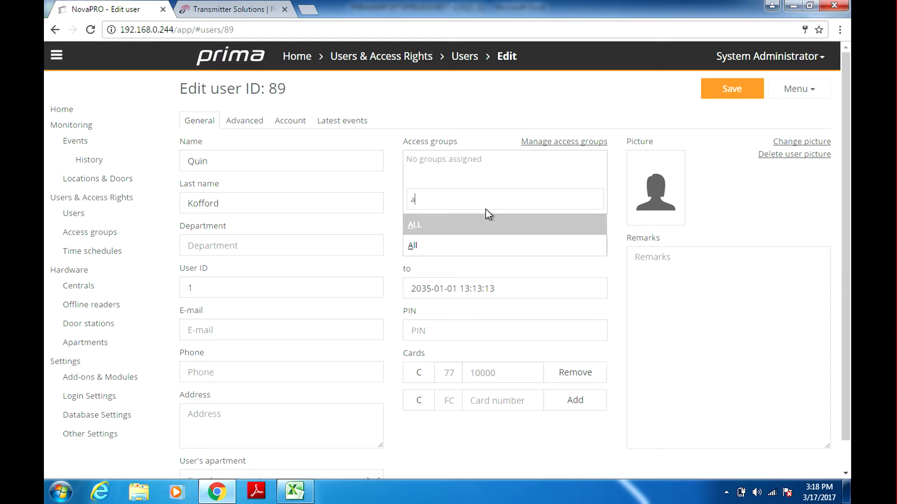
key(Return)
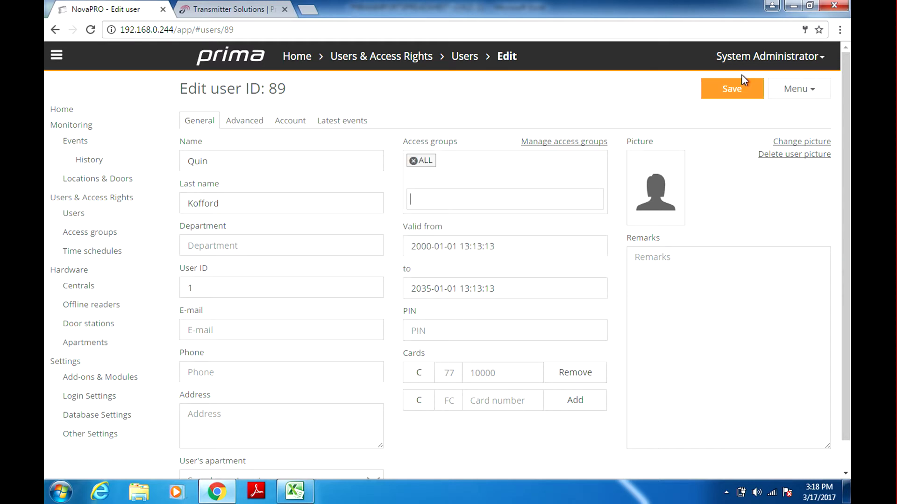
click(745, 90)
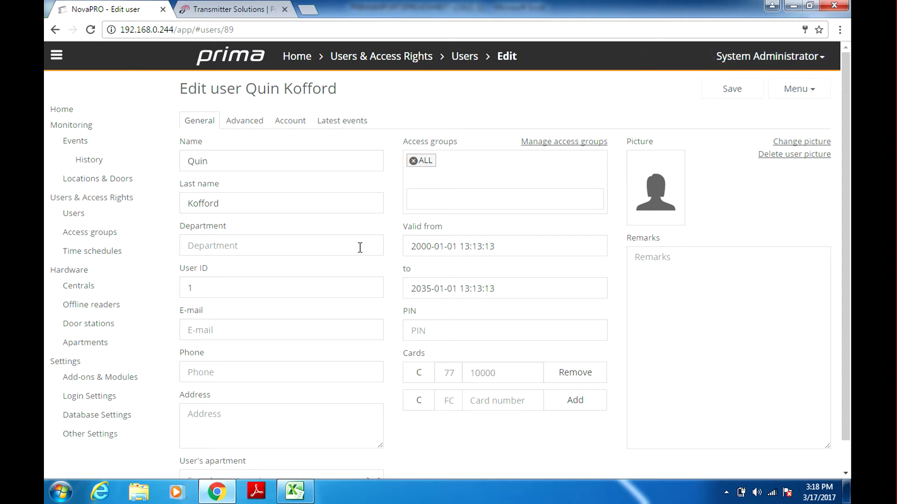
click(75, 220)
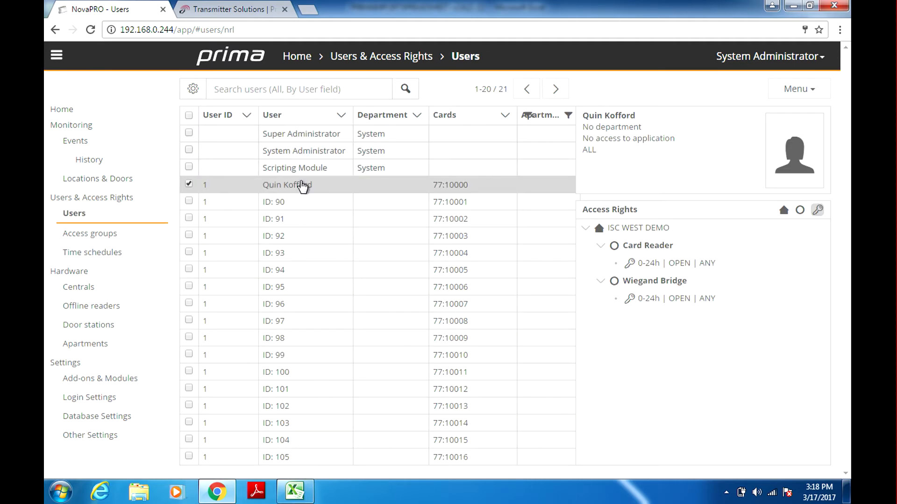
Switch back to Excel and select server address cell O6 showing 192.168.0.244
click(294, 491)
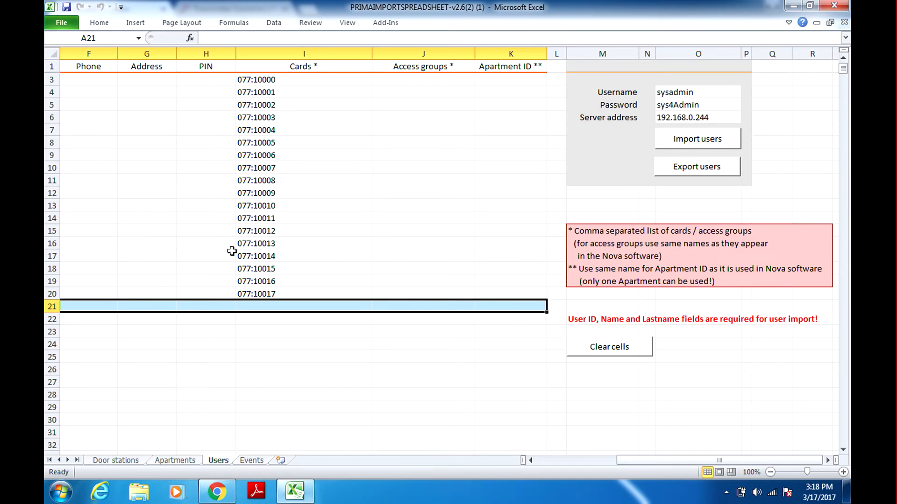
click(688, 120)
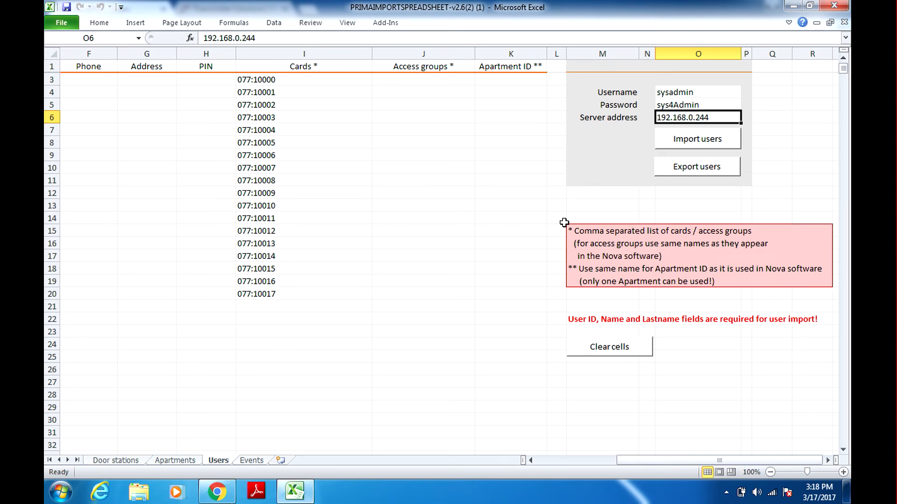